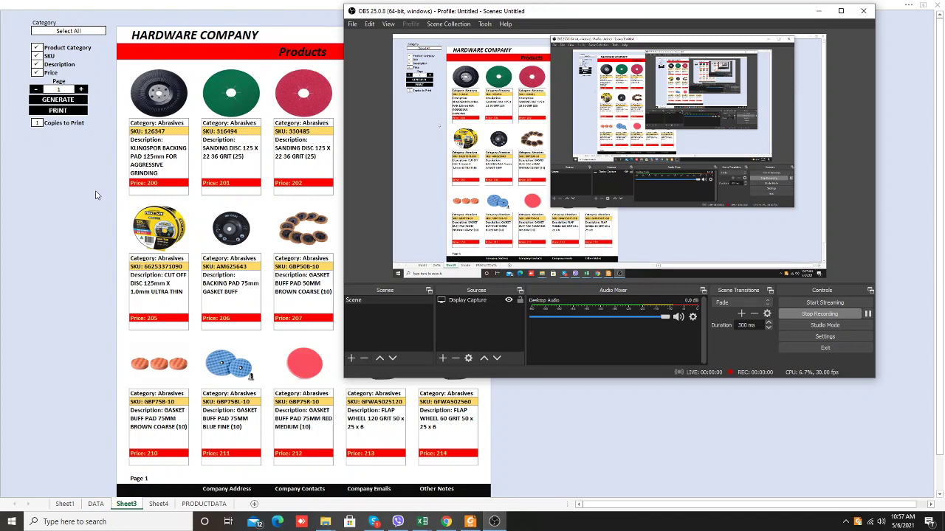
Set the Category to Abrasives and regenerate so 15 abrasive product cards fill page 1.
click(82, 171)
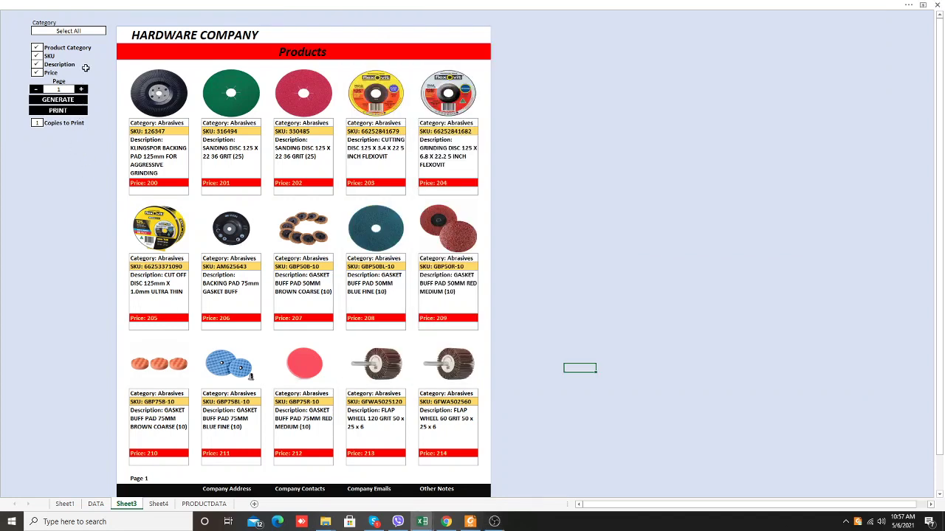
click(88, 31)
click(109, 31)
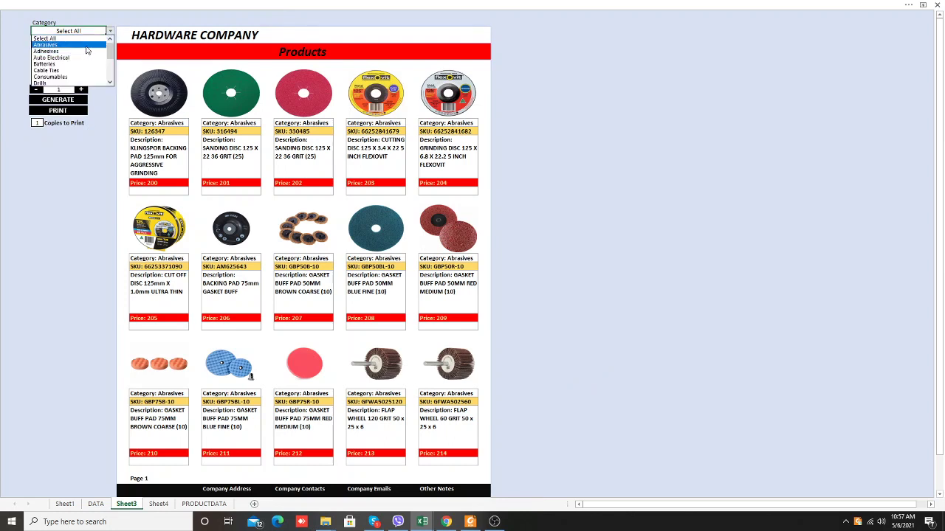
click(85, 46)
click(62, 100)
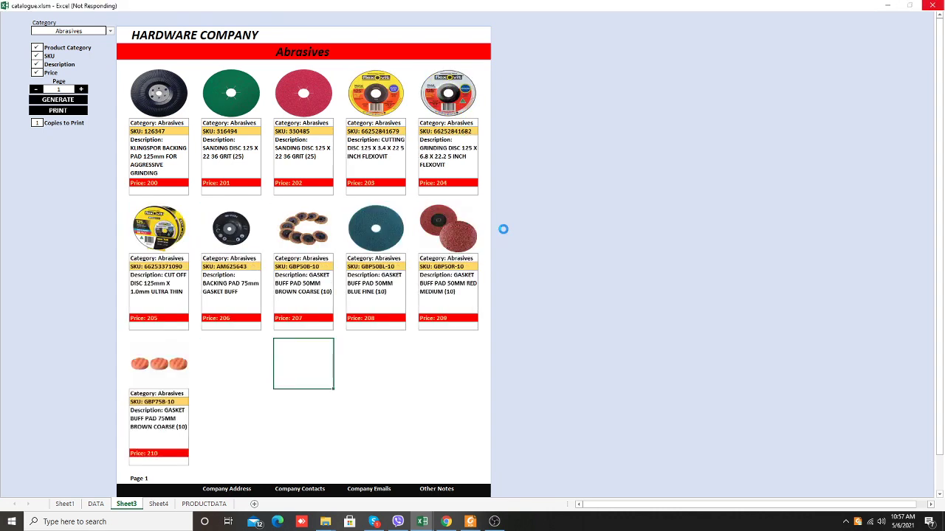
Print Abrasives page 1 to Downloads as catalogue-abrasives_page1-5-6-2021.pdf.
click(72, 112)
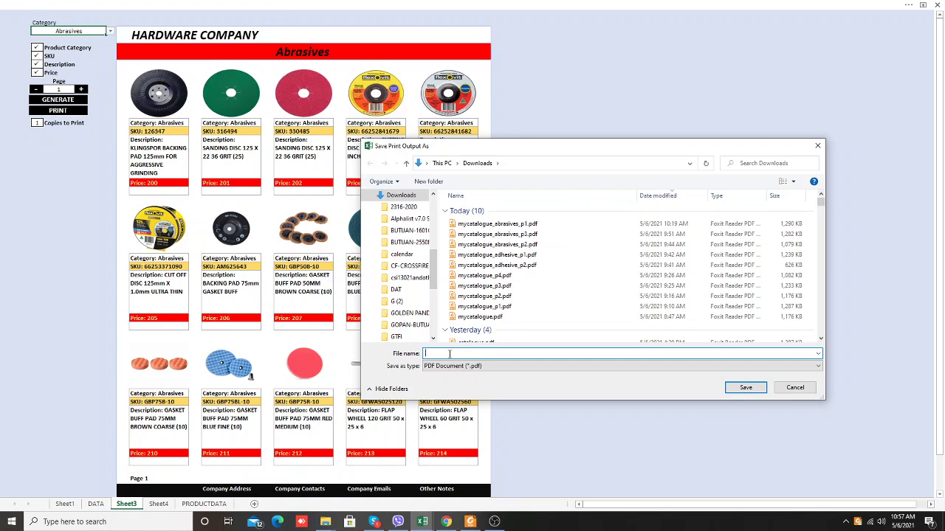
click(449, 354)
click(449, 354)
text(catalogue)
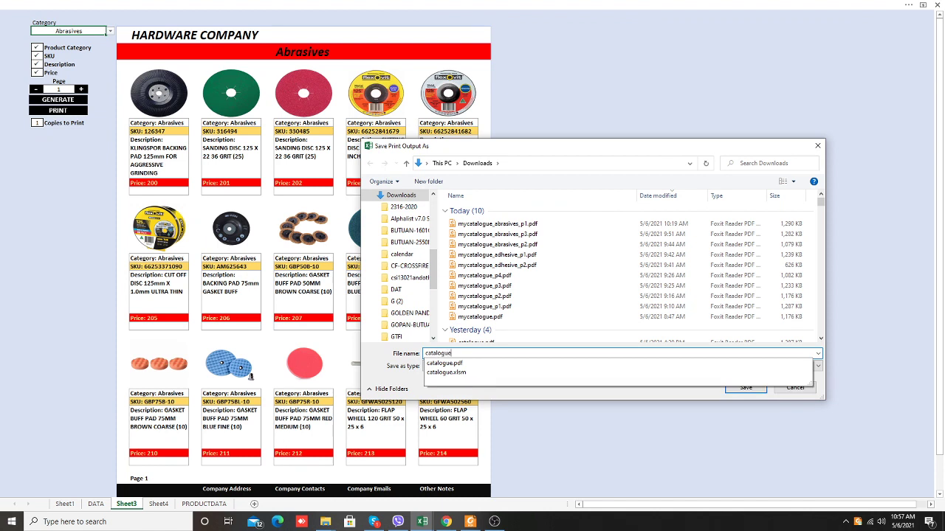
key(Escape)
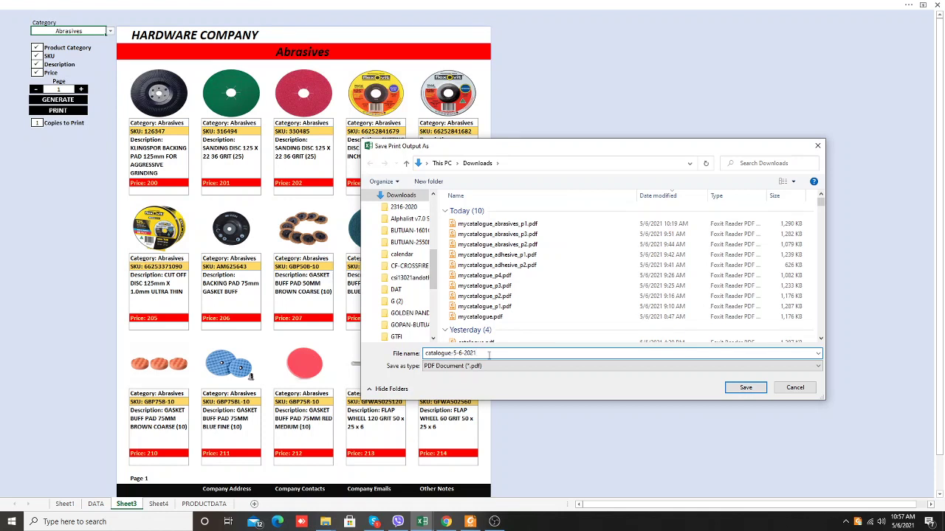
text(ad)
key(BackSpace)
text(b)
text(rasives)
text(_page)
text(1-)
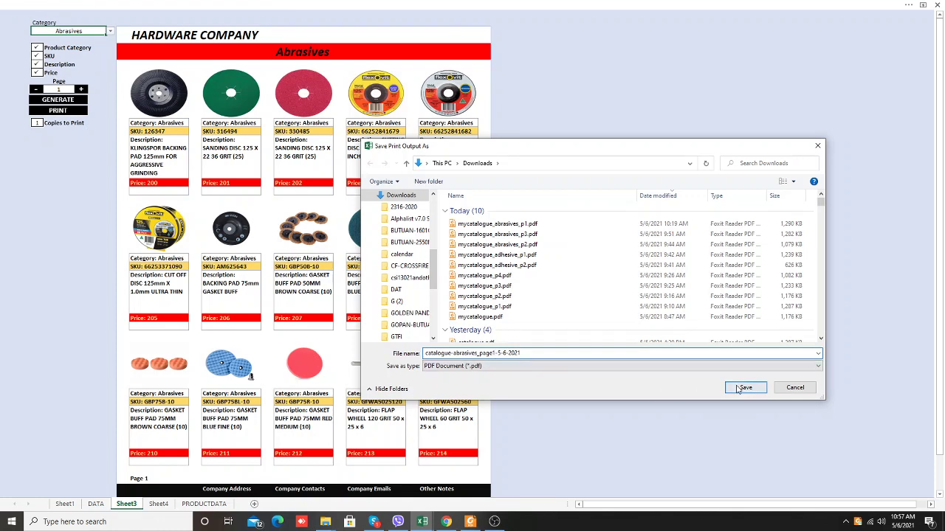
click(731, 389)
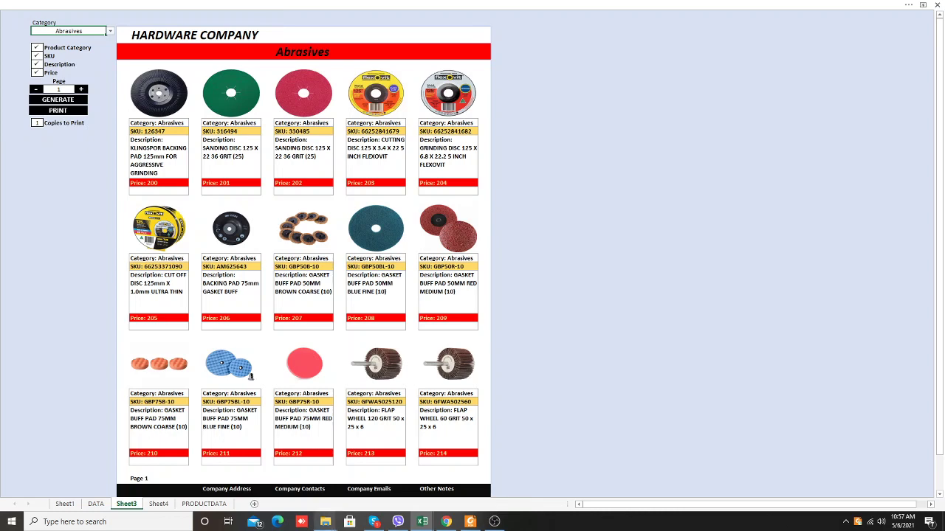
View the Abrasives page 1 PDF zoomed out to the full page, then advance Excel to page 2.
mouse_move(345, 512)
click(273, 476)
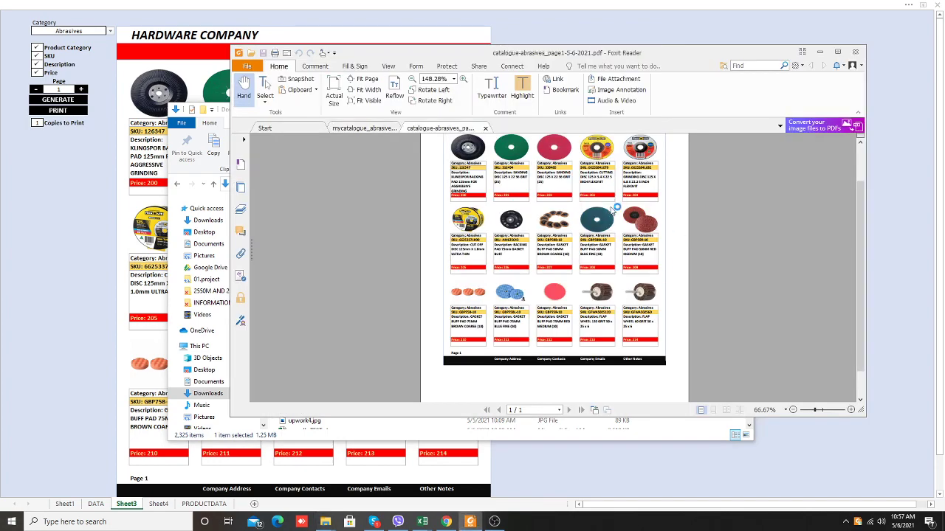
scroll(665, 294, down, 1)
scroll(660, 267, down, 1)
scroll(614, 236, down, 1)
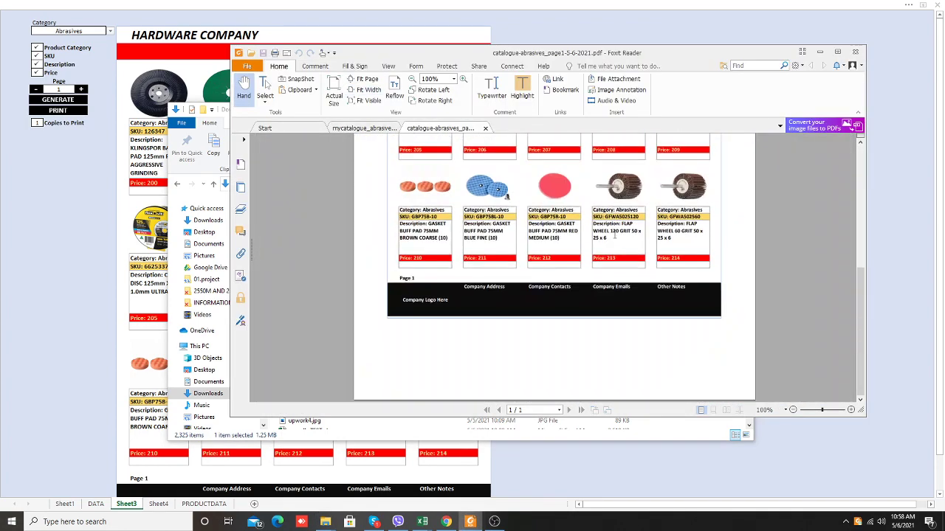
scroll(596, 231, down, 1)
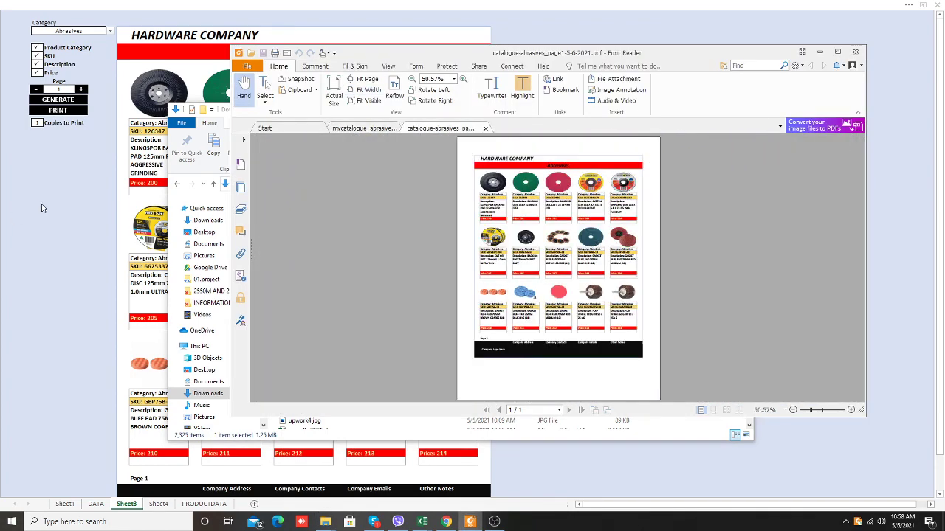
click(42, 209)
click(83, 99)
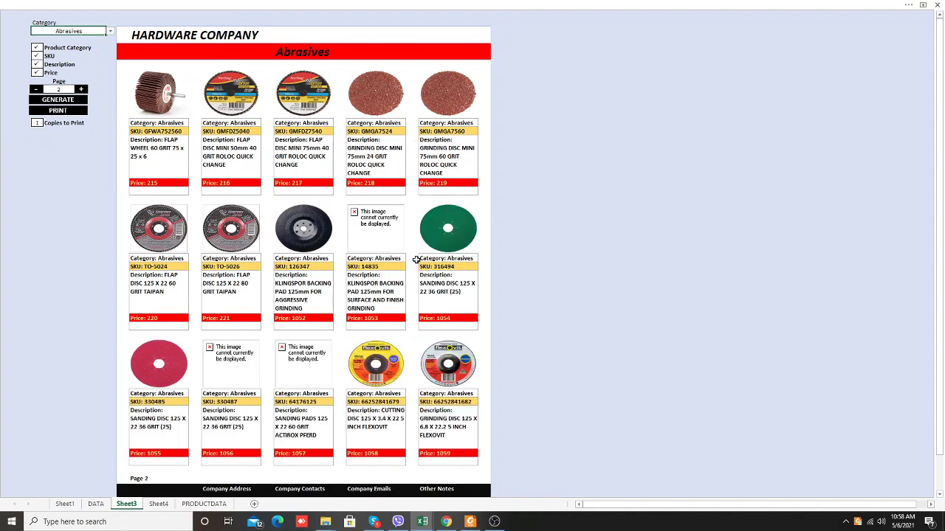
Save Abrasives page 2 as catalogue-abrasives_page2-5-6-2021.pdf in Downloads.
click(66, 111)
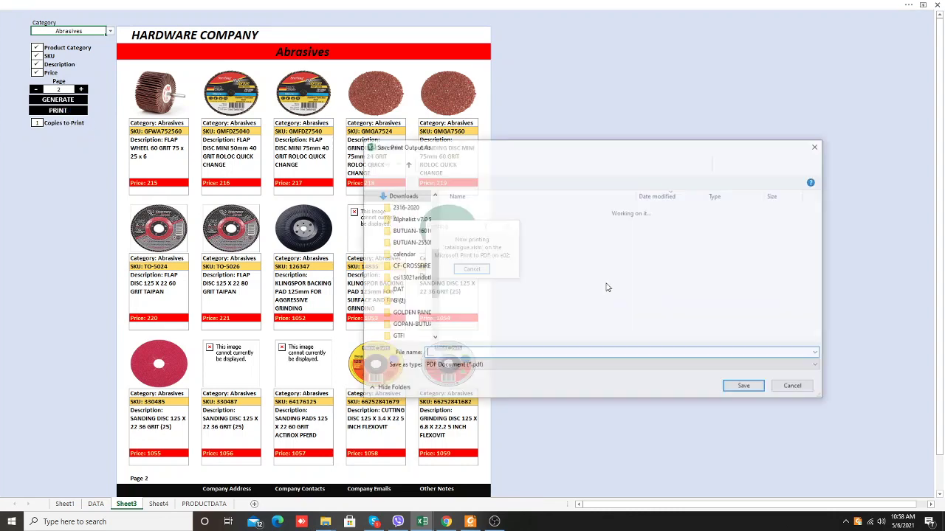
click(554, 224)
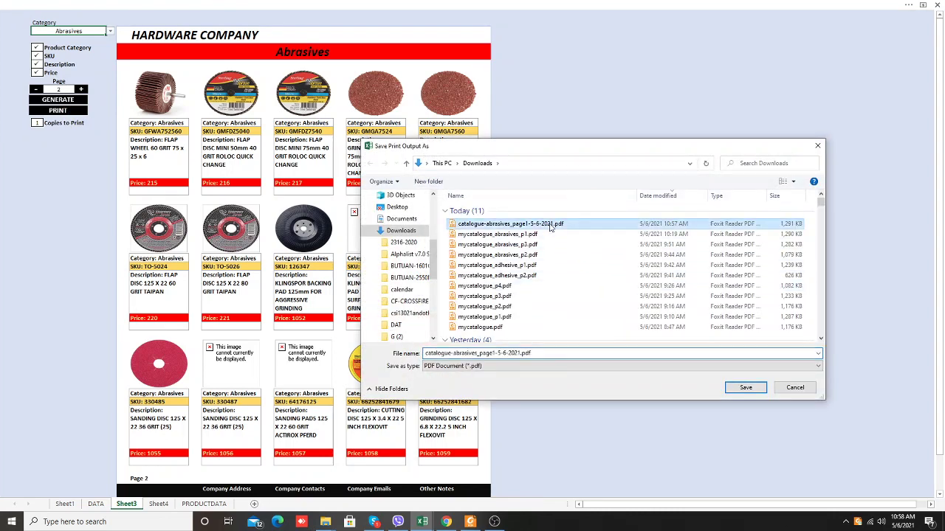
click(493, 353)
click(498, 353)
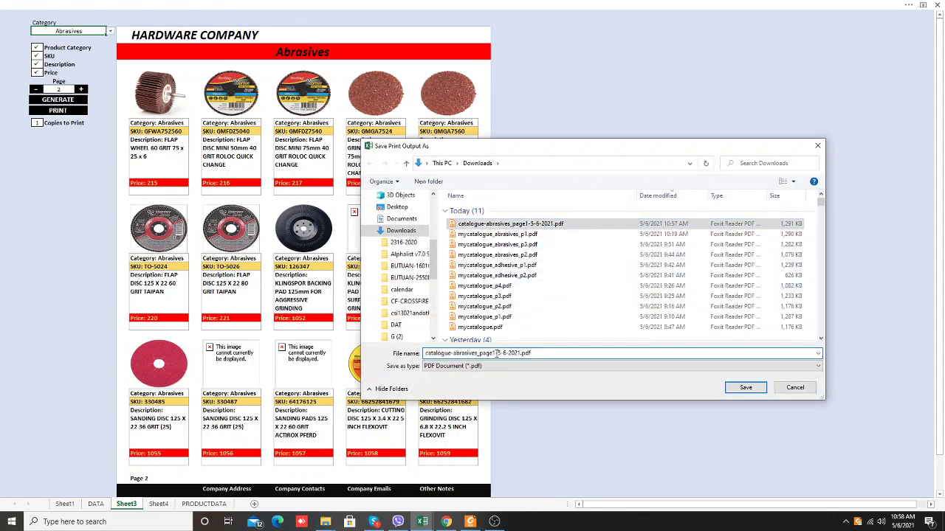
key(BackSpace)
text(2)
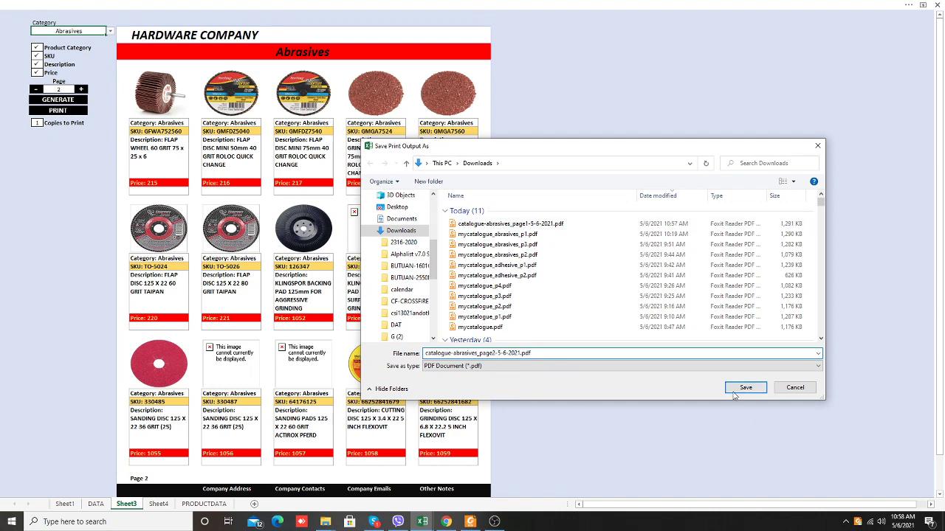
click(745, 387)
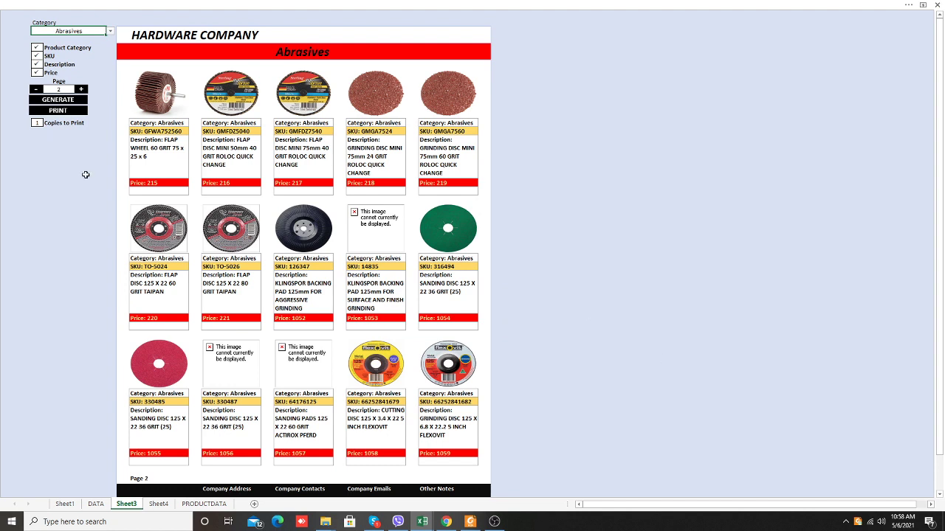
Hide Product Category and SKU on the cards, regenerate, and switch Category to Select All.
drag(43, 135, 74, 157)
click(35, 47)
click(71, 102)
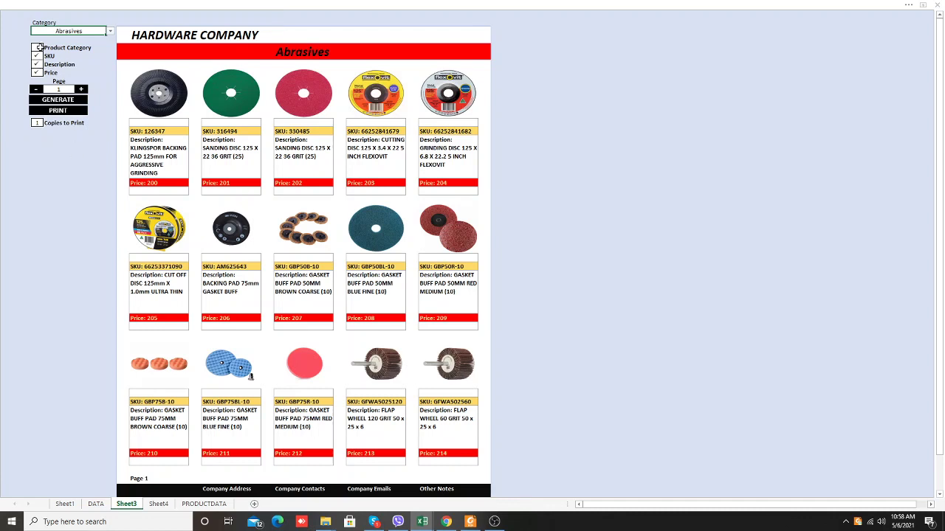
click(40, 66)
click(66, 102)
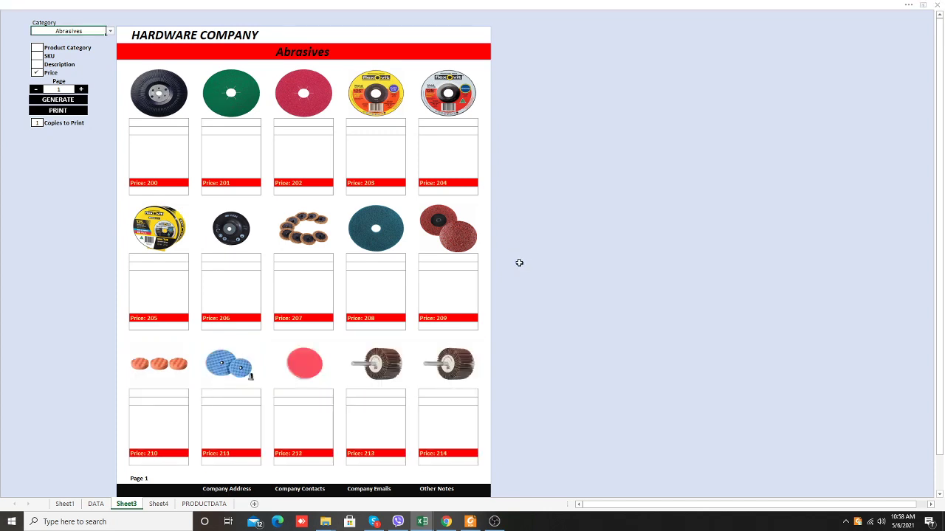
click(68, 100)
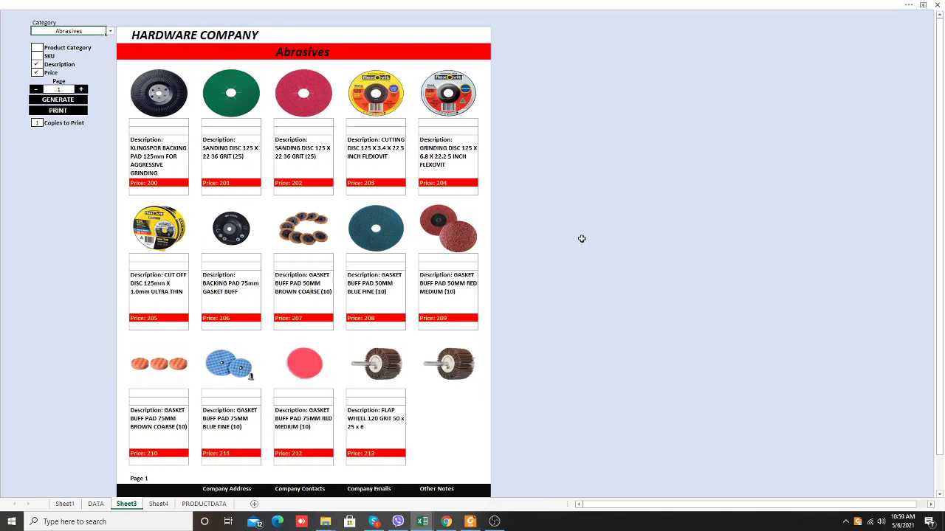
click(109, 33)
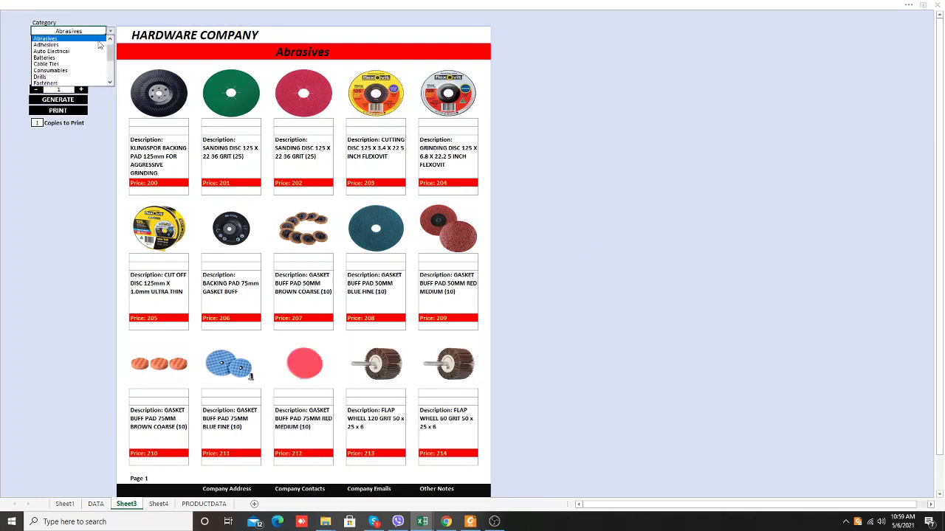
click(89, 38)
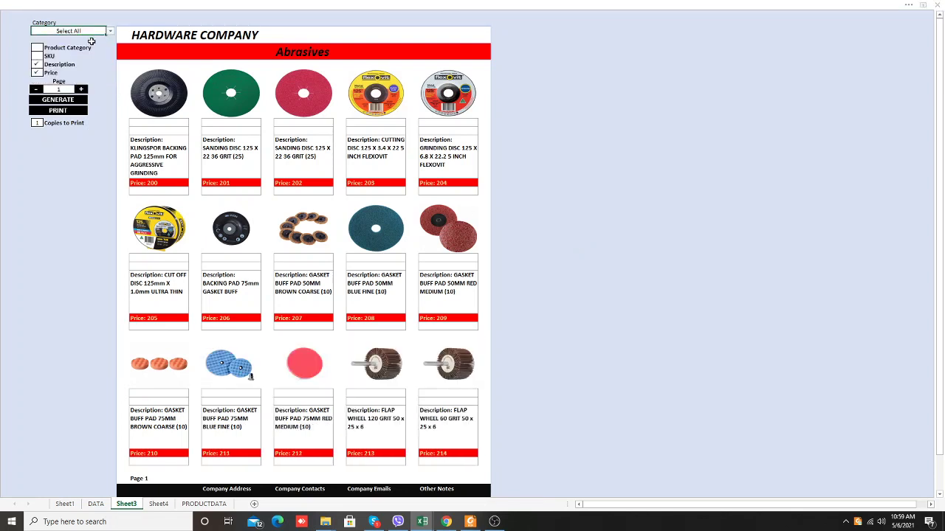
Re-enable Product Category on the cards, regenerate, return to page 1, and start printing it to PDF.
click(34, 49)
click(56, 100)
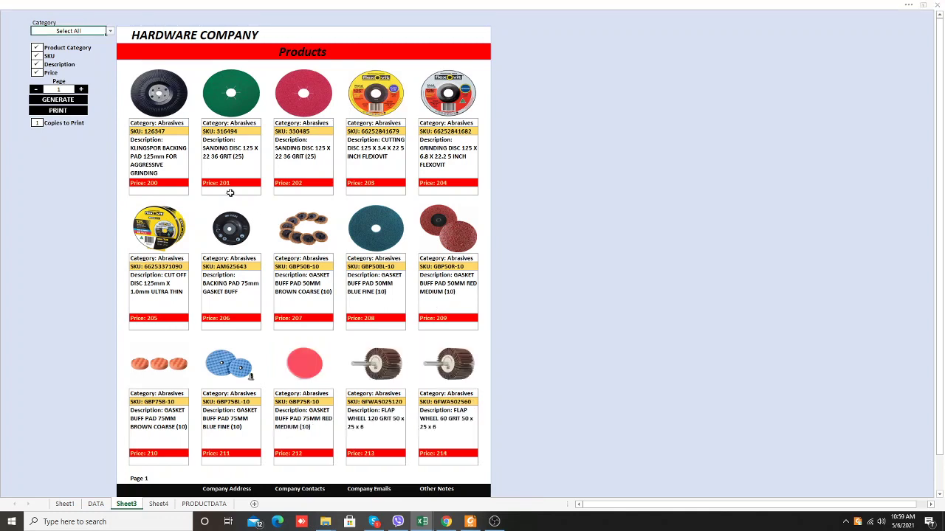
click(81, 89)
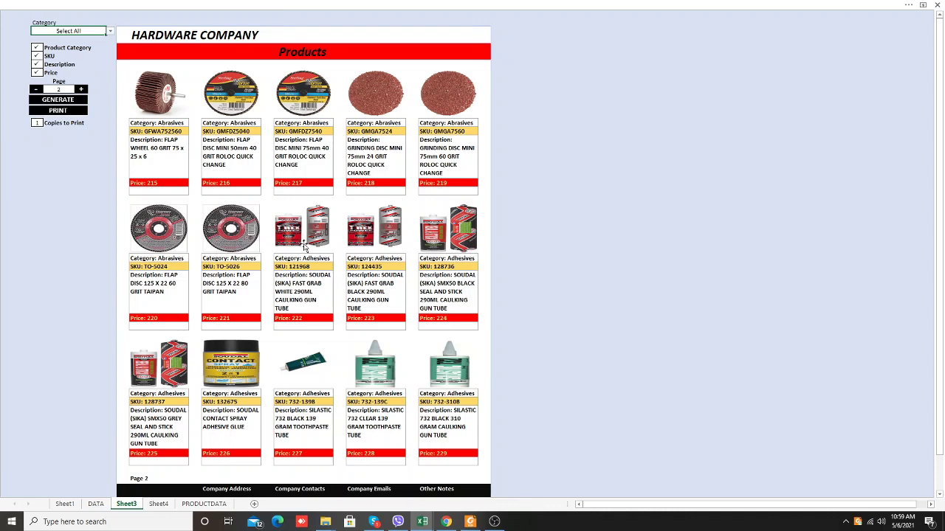
click(32, 88)
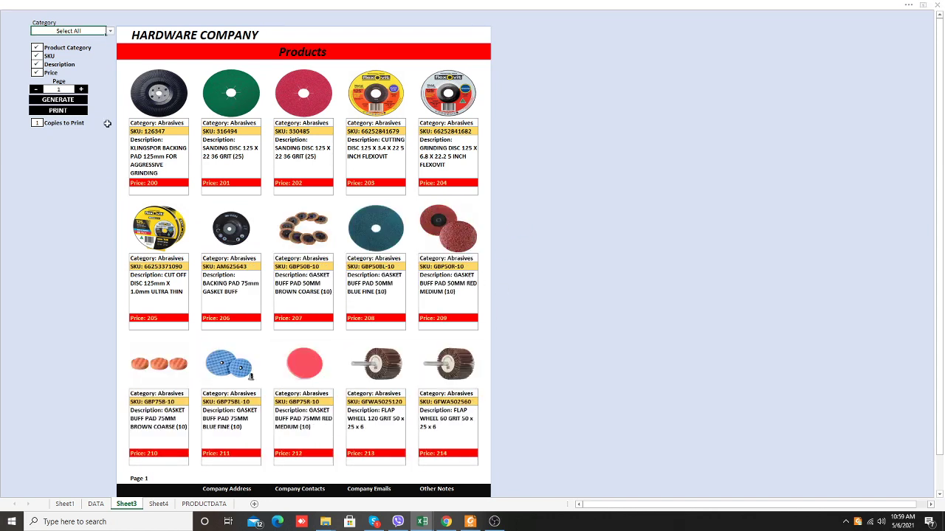
click(77, 110)
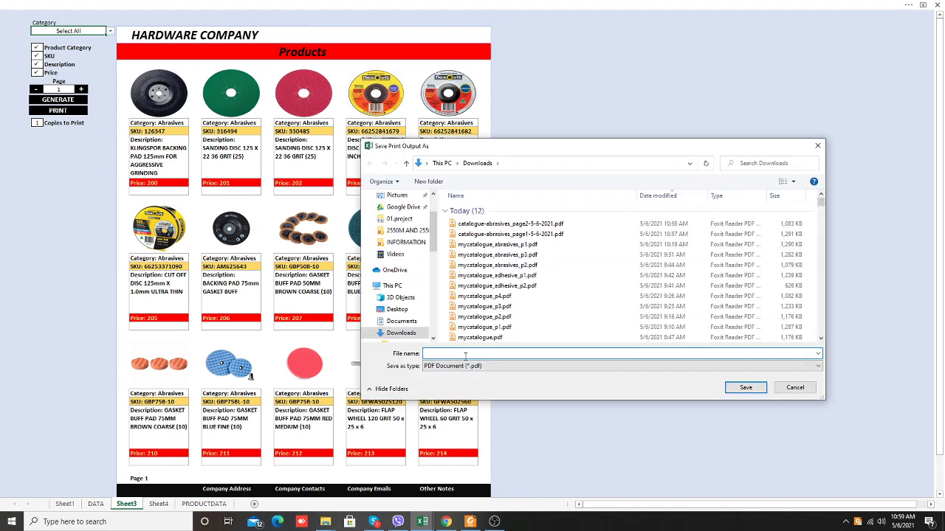
Save page 1 as catalogue-all-products-page1.pdf in Downloads.
text(cata)
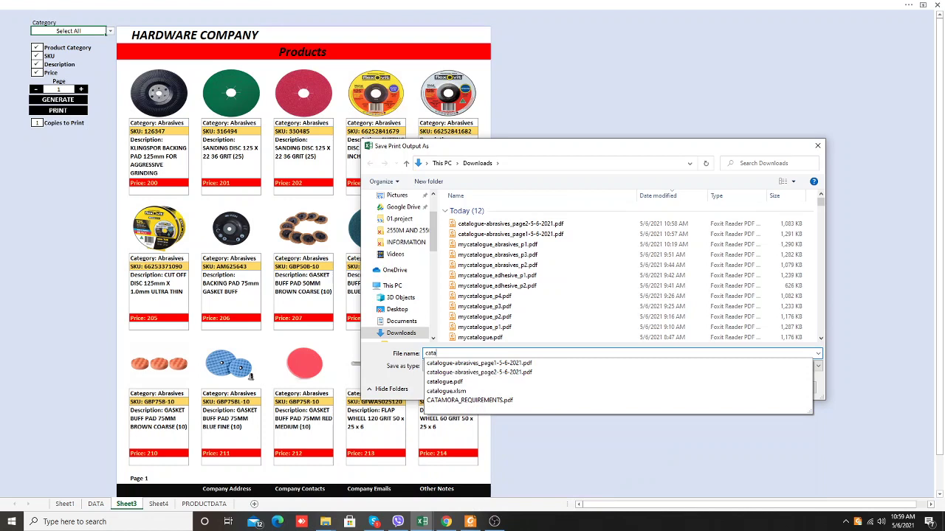
text(logue)
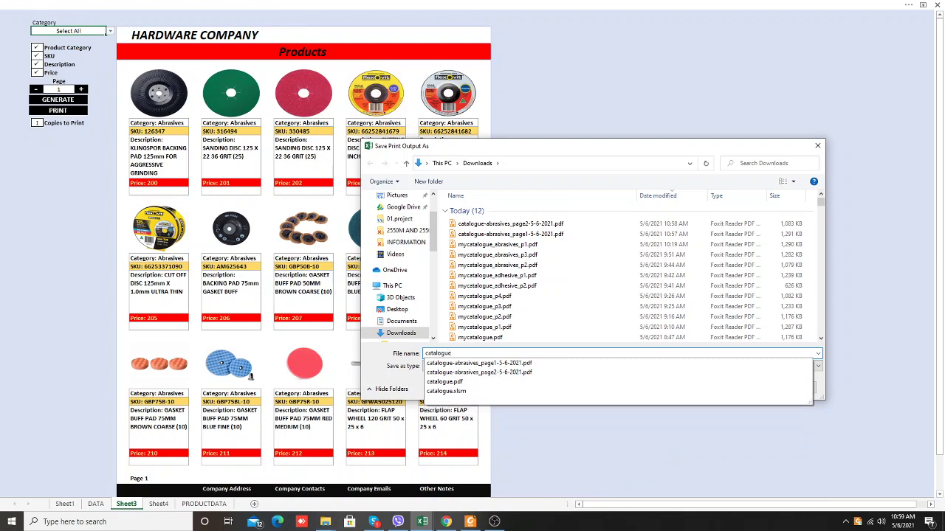
text(-all-products-page1)
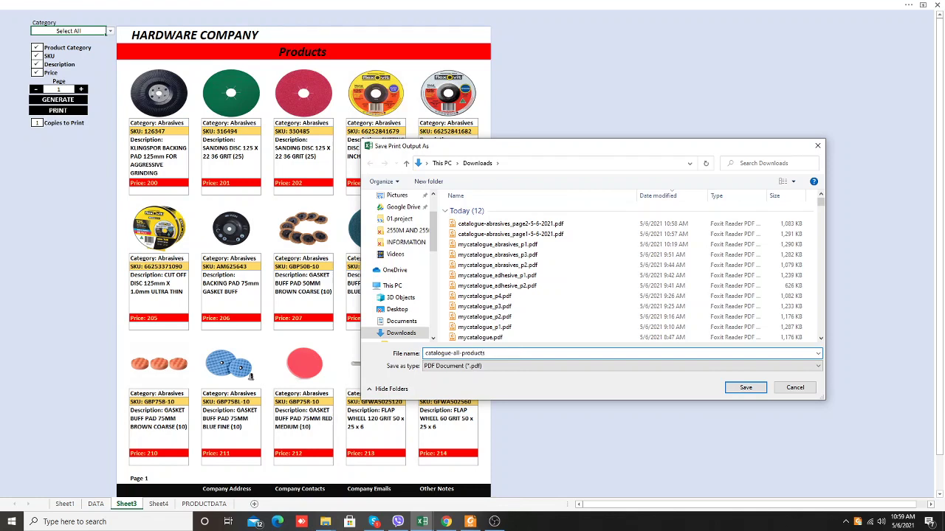
click(741, 392)
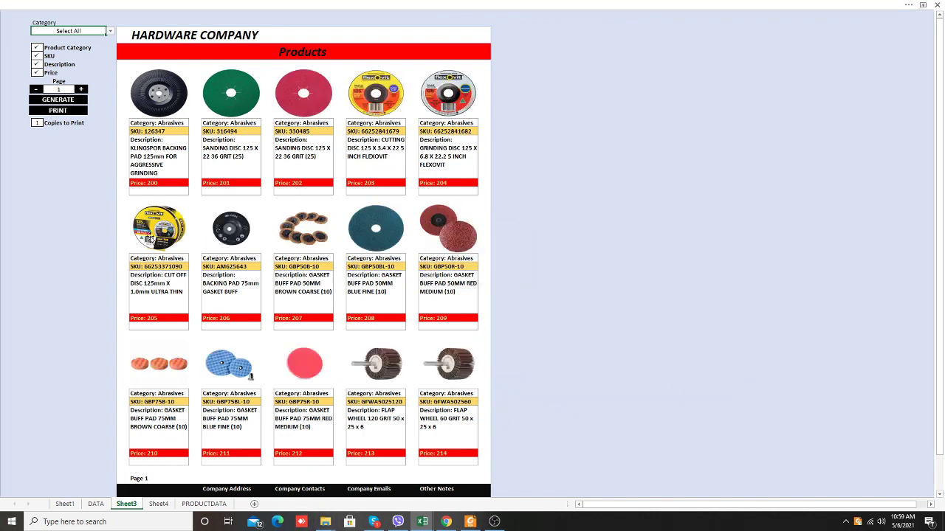
Move to page 2 and save it as catalogue-all-products-page2.pdf in Downloads.
click(81, 89)
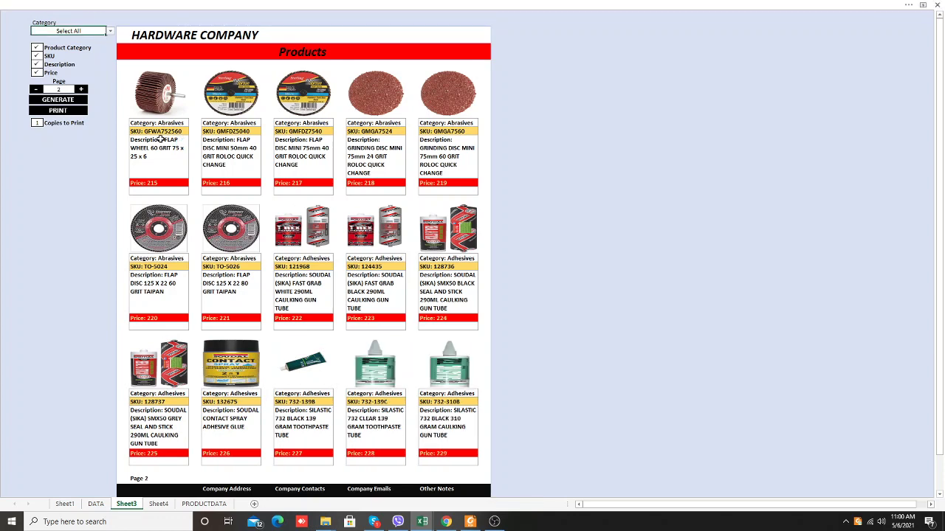
click(63, 111)
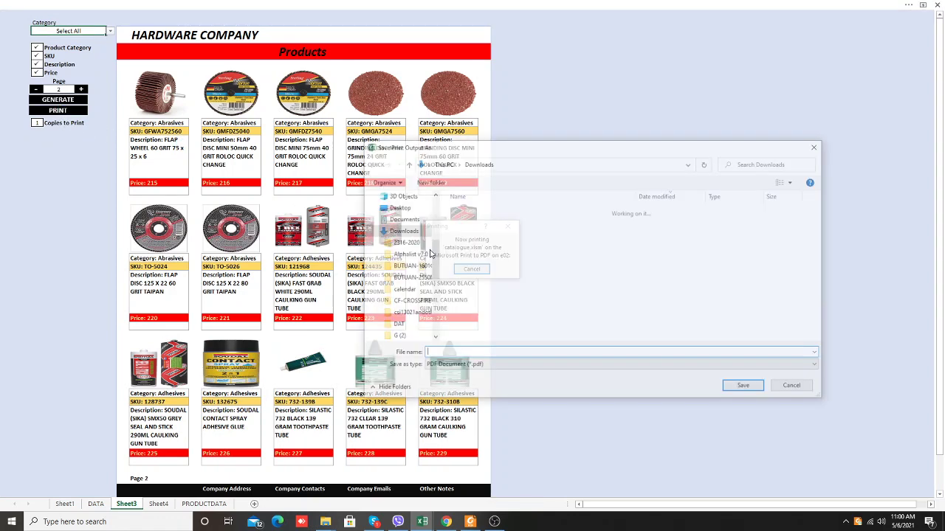
click(526, 224)
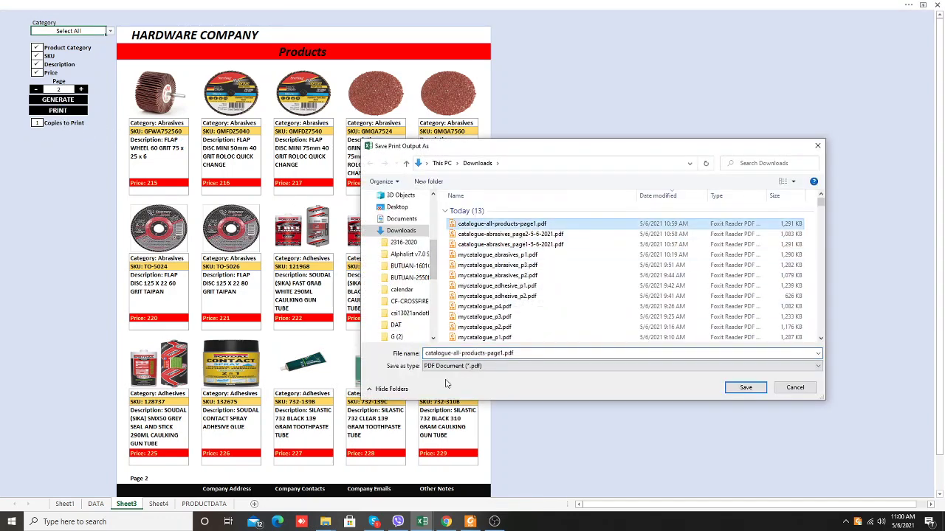
click(503, 354)
key(BackSpace)
text(2)
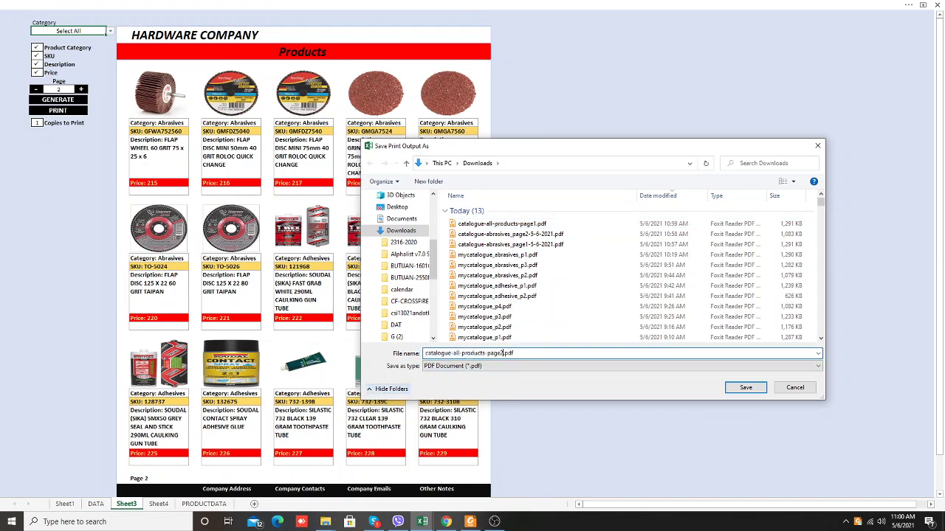
click(747, 389)
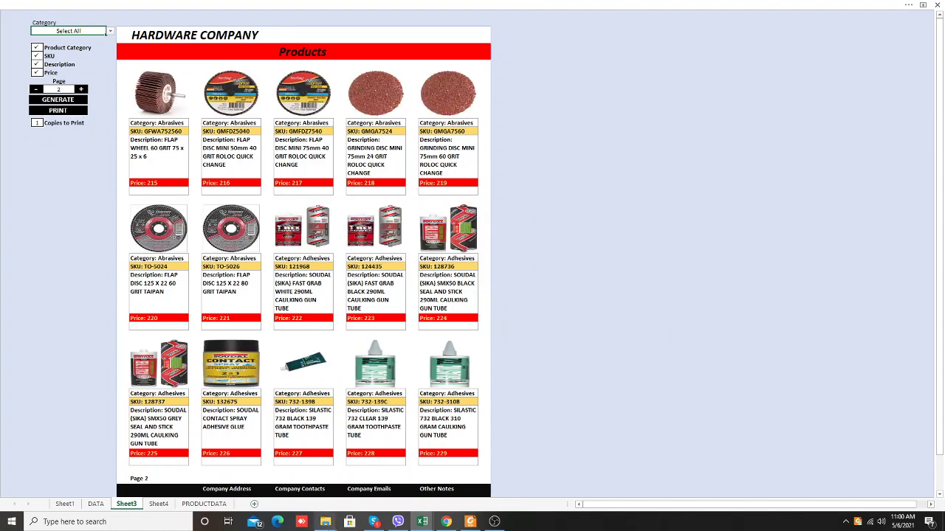
Open catalogue-all-products-page1.pdf from Downloads in Foxit Reader and zoom out to the full page.
mouse_move(325, 520)
click(321, 498)
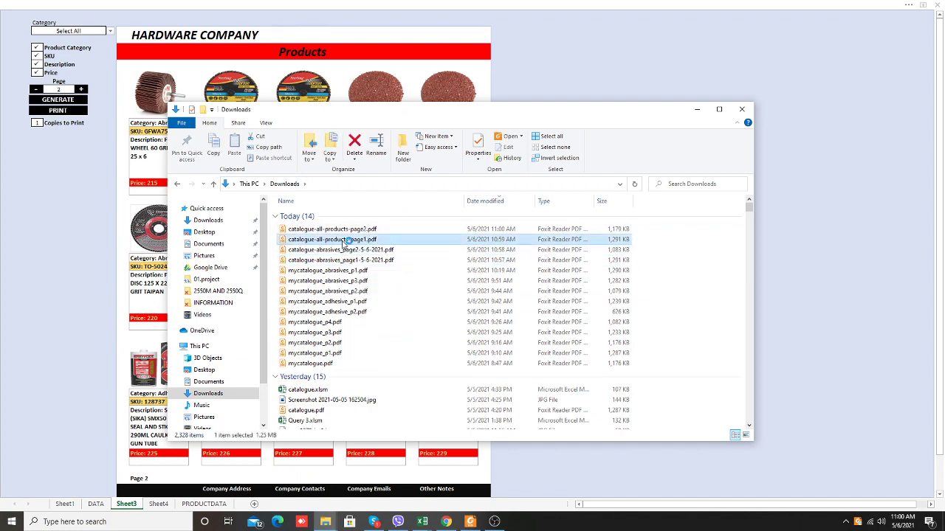
double_click(343, 241)
ctrl+scroll(554, 278, down, 4)
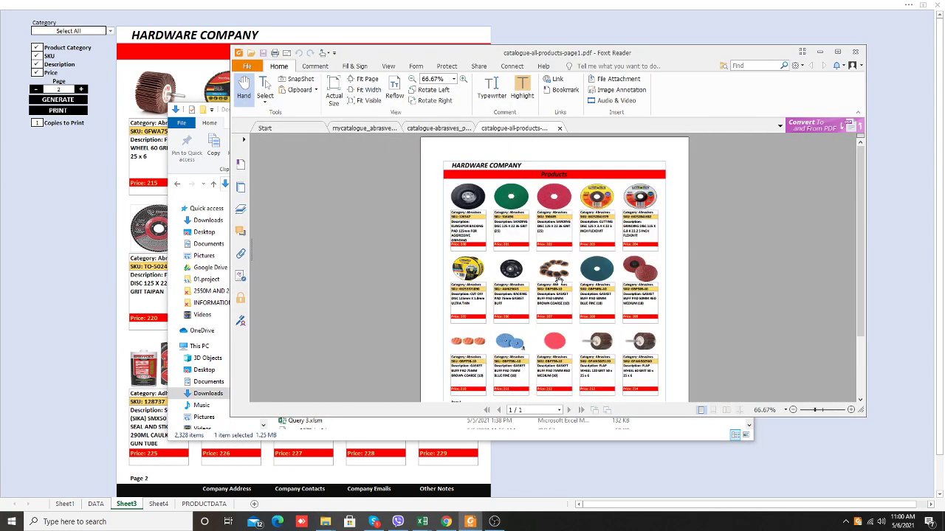
ctrl+scroll(559, 280, down, 1)
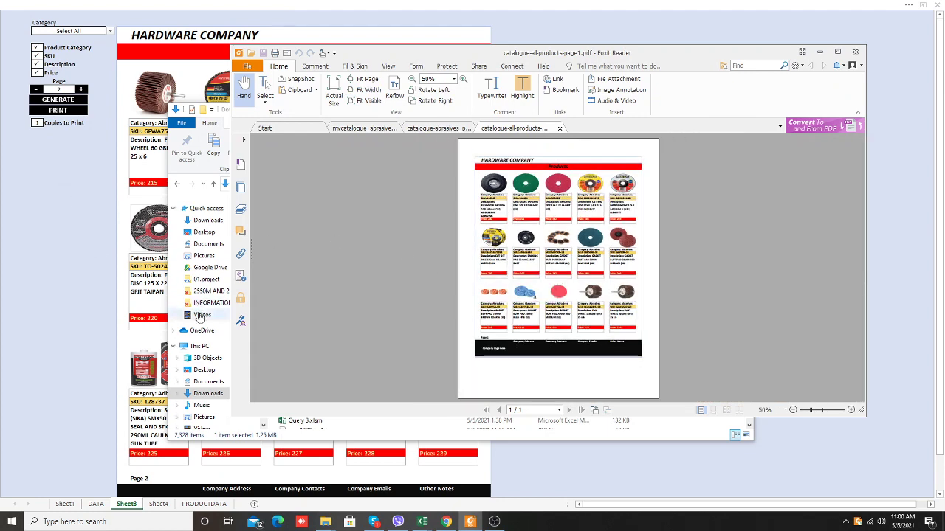
Open catalogue-all-products-page2.pdf from Downloads in Foxit Reader and zoom out to the full page.
mouse_move(324, 522)
click(302, 491)
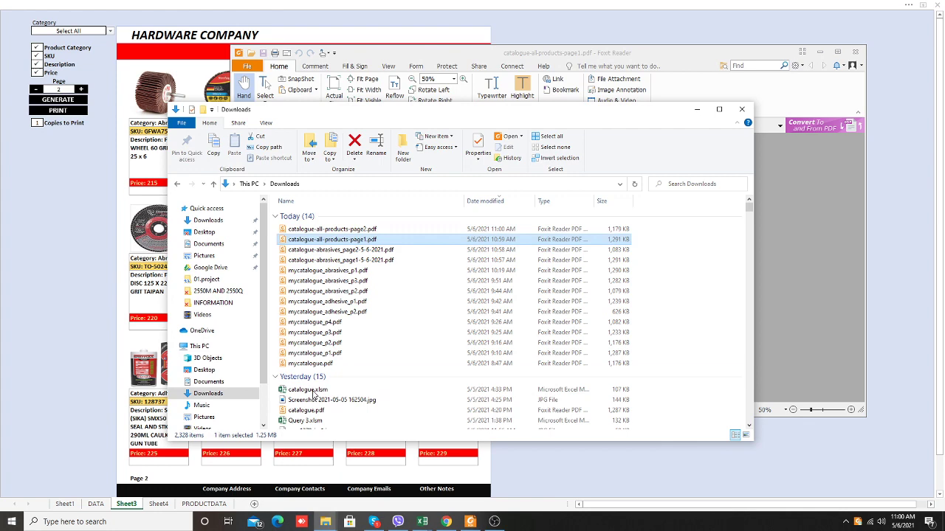
double_click(332, 229)
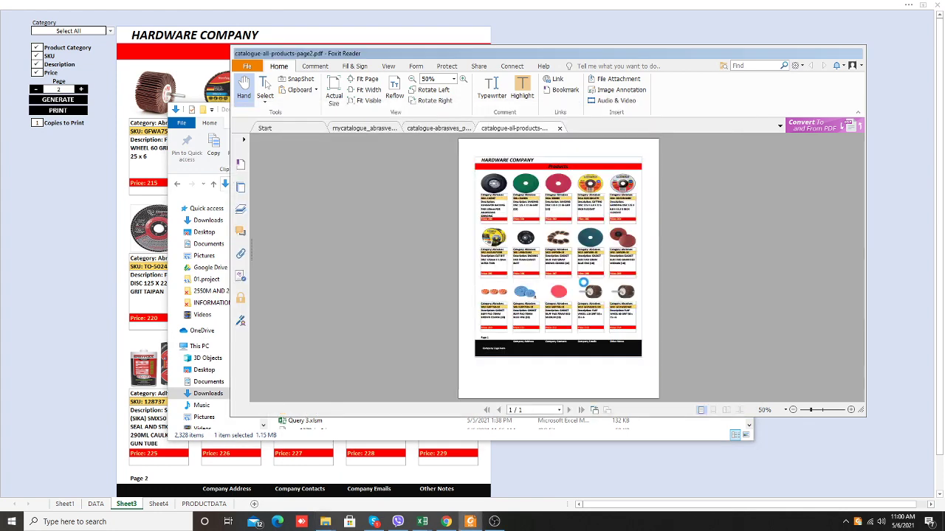
ctrl+scroll(666, 287, down, 1)
ctrl+scroll(666, 288, down, 1)
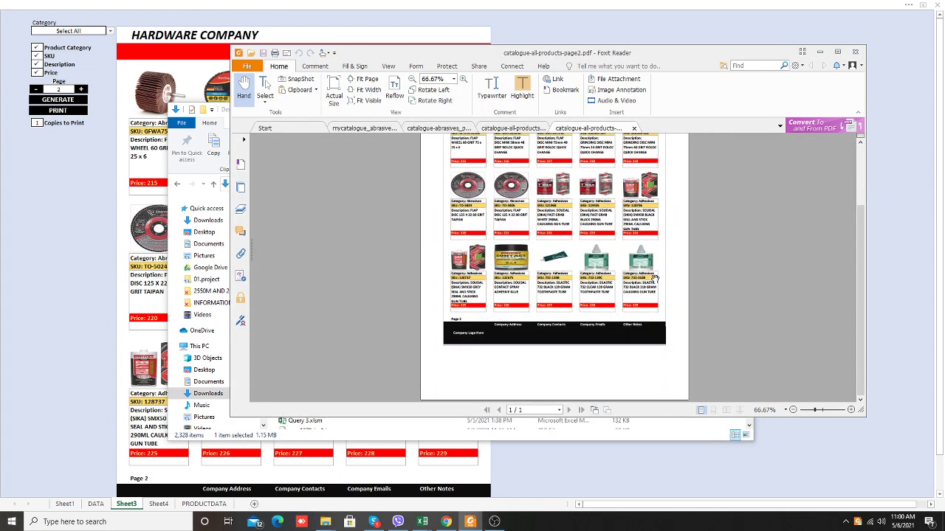
ctrl+scroll(654, 279, down, 1)
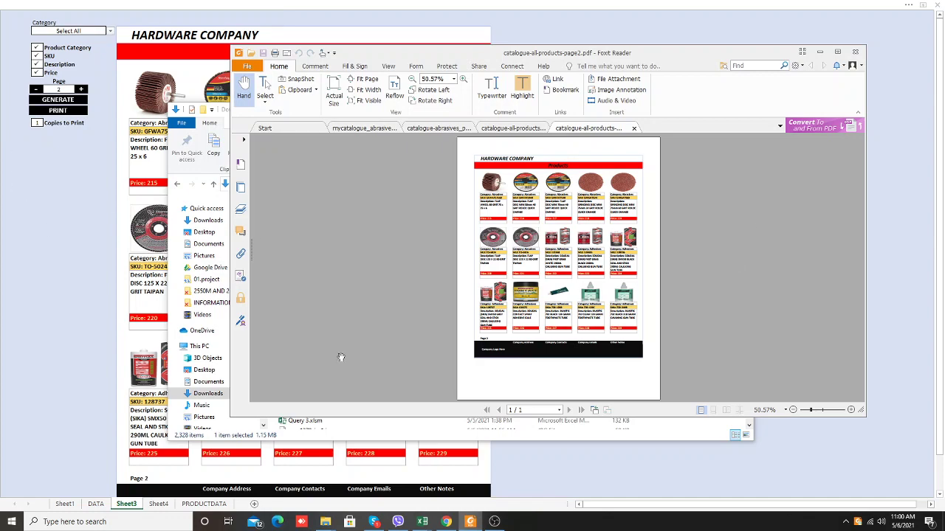